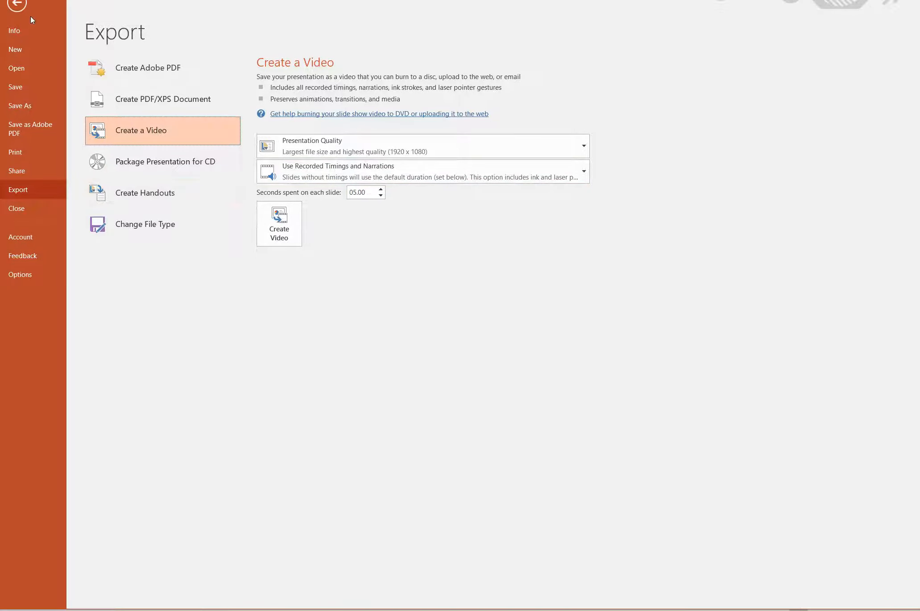
Leave the video export page, switch to the report in Word, review its pages and close header and footer editing
{"action": "left_click", "coordinate": [18, 9]}
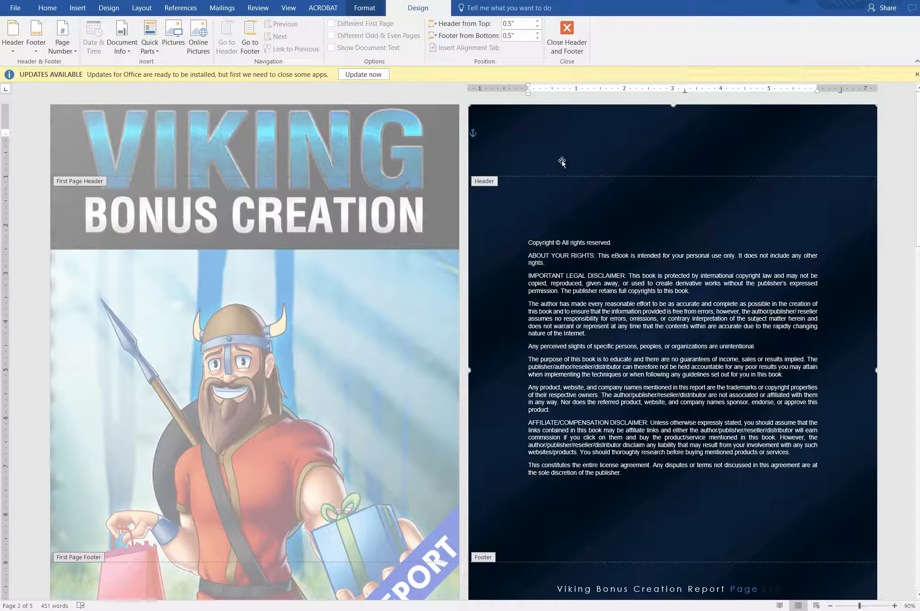
{"action": "scroll", "coordinate": [621, 322], "scroll_direction": "down", "scroll_amount": 10}
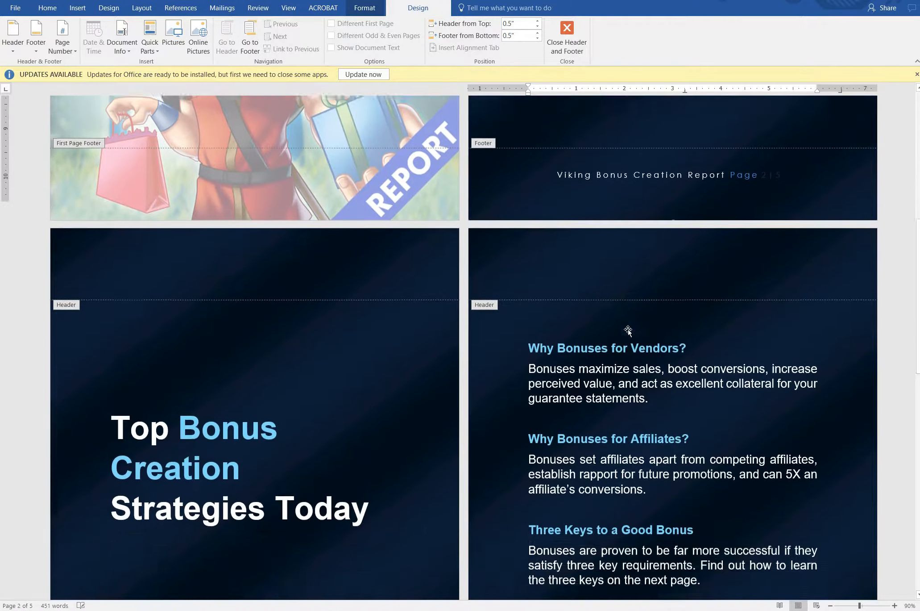
{"action": "scroll", "coordinate": [627, 329], "scroll_direction": "up", "scroll_amount": 8}
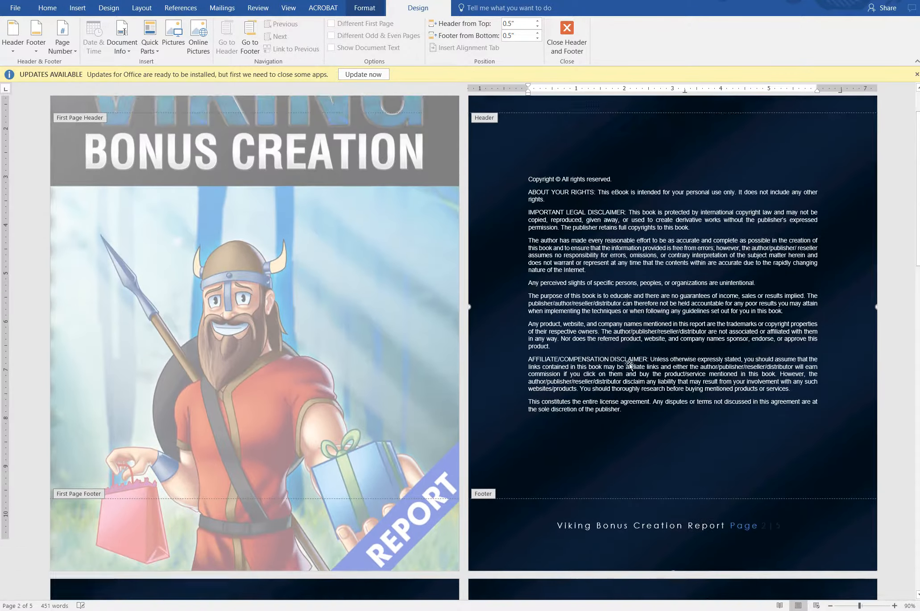
{"action": "scroll", "coordinate": [630, 364], "scroll_direction": "up", "scroll_amount": 2}
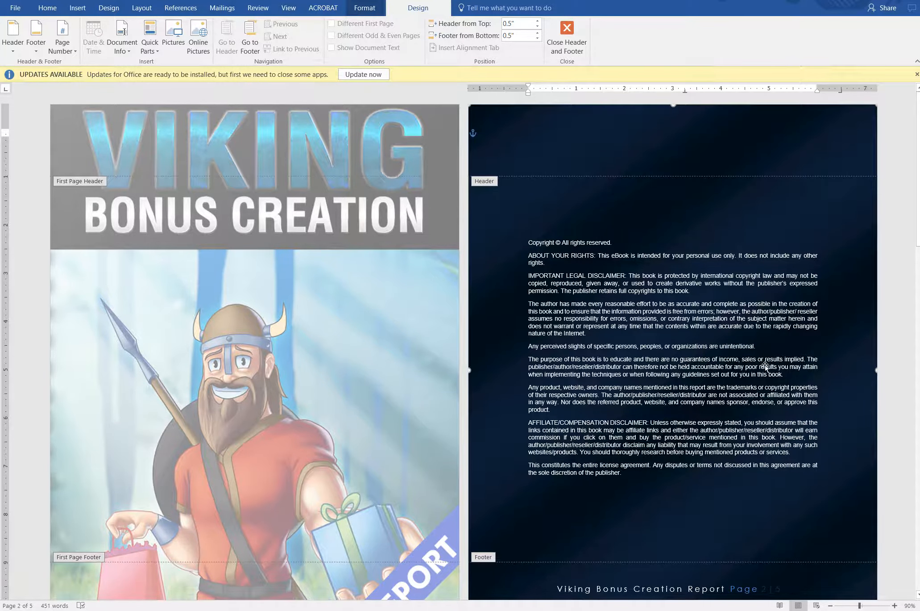
{"action": "scroll", "coordinate": [766, 366], "scroll_direction": "down", "scroll_amount": 6}
{"action": "scroll", "coordinate": [731, 412], "scroll_direction": "up", "scroll_amount": 6}
{"action": "left_click", "coordinate": [564, 35]}
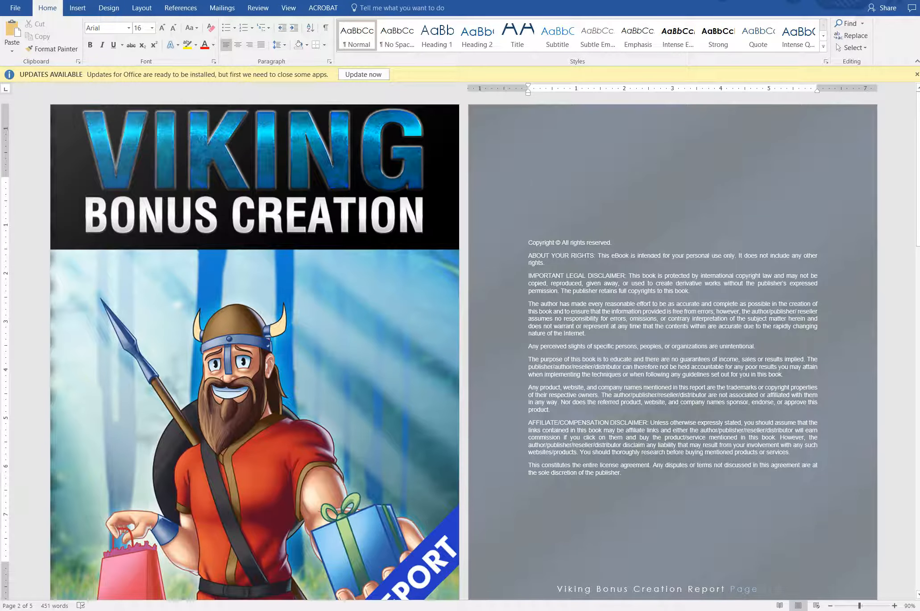
{"action": "scroll", "coordinate": [654, 450], "scroll_direction": "down", "scroll_amount": 3}
{"action": "scroll", "coordinate": [653, 449], "scroll_direction": "up", "scroll_amount": 3}
Open the header on page 2 and shrink its full-page background picture to a narrow strip along the page's left edge
{"action": "double_click", "coordinate": [650, 126]}
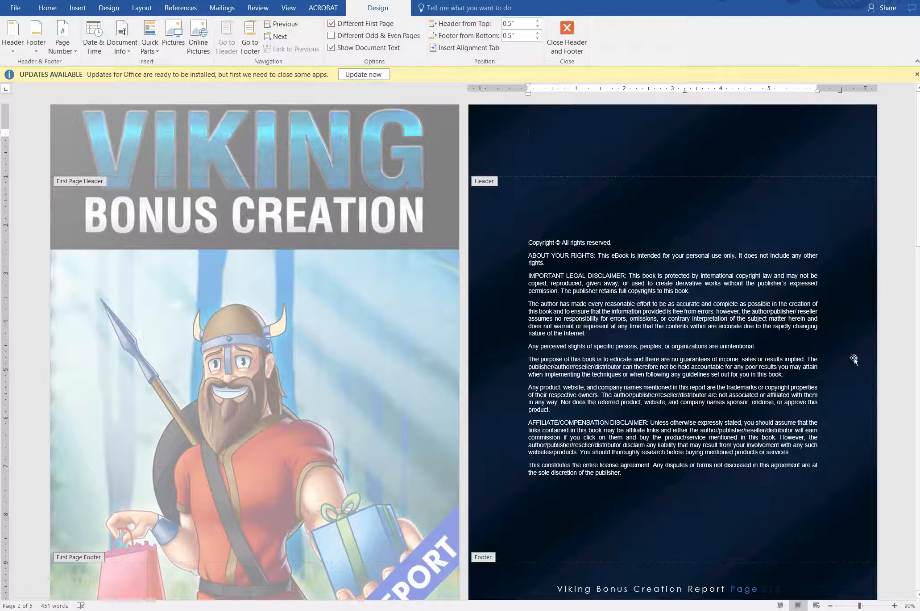
{"action": "left_click", "coordinate": [665, 146]}
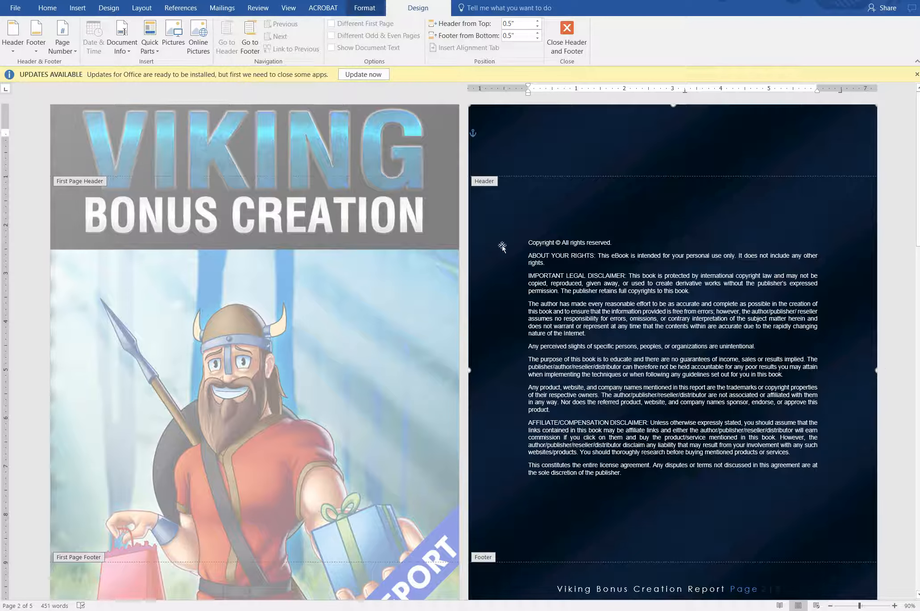
{"action": "left_click_drag", "start_coordinate": [877, 370], "coordinate": [495, 373]}
{"action": "scroll", "coordinate": [699, 470], "scroll_direction": "down", "scroll_amount": 5}
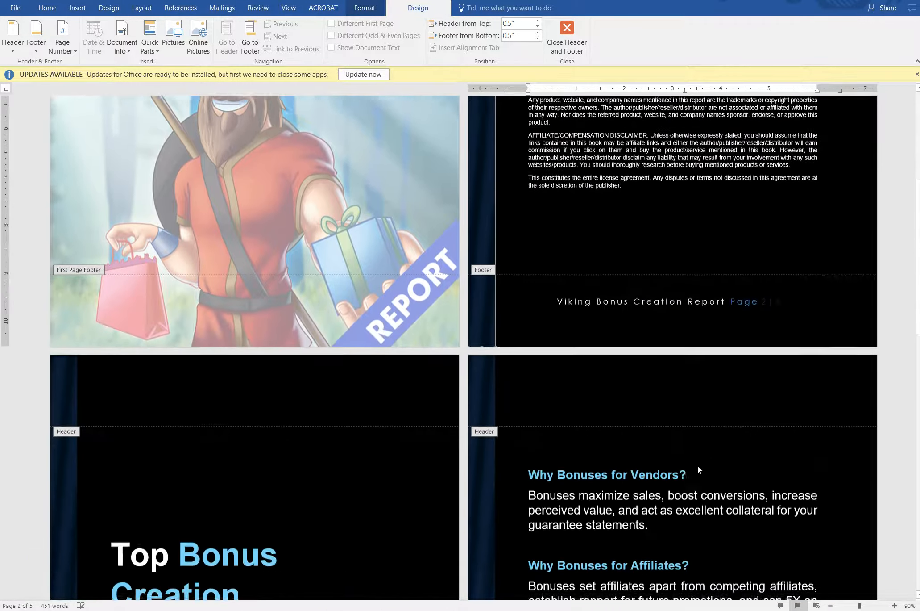
{"action": "scroll", "coordinate": [699, 470], "scroll_direction": "up", "scroll_amount": 5}
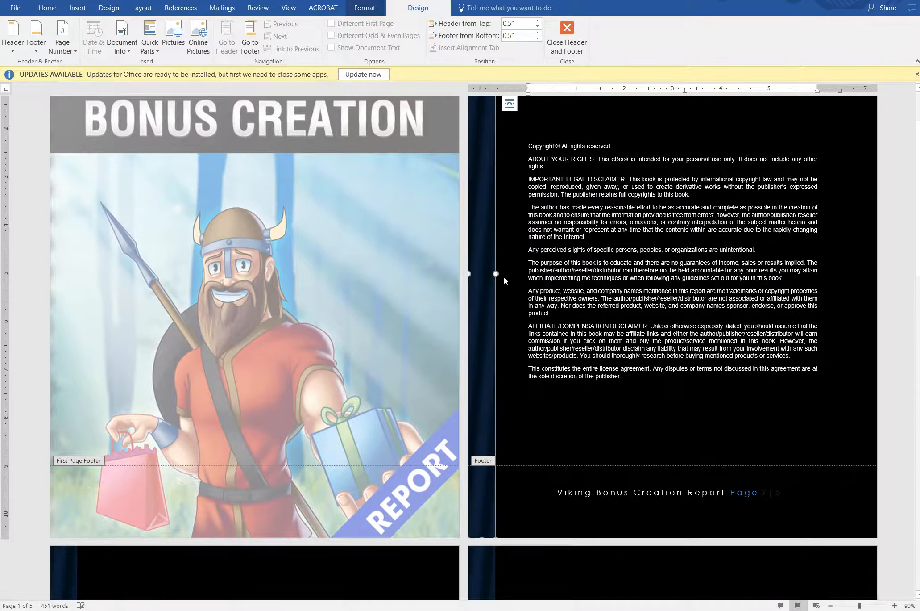
{"action": "scroll", "coordinate": [547, 305], "scroll_direction": "down", "scroll_amount": 1}
{"action": "scroll", "coordinate": [543, 298], "scroll_direction": "up", "scroll_amount": 2}
Delete the background picture from the header on page 2
{"action": "left_click_drag", "start_coordinate": [496, 322], "coordinate": [545, 351]}
{"action": "key", "text": "Delete"}
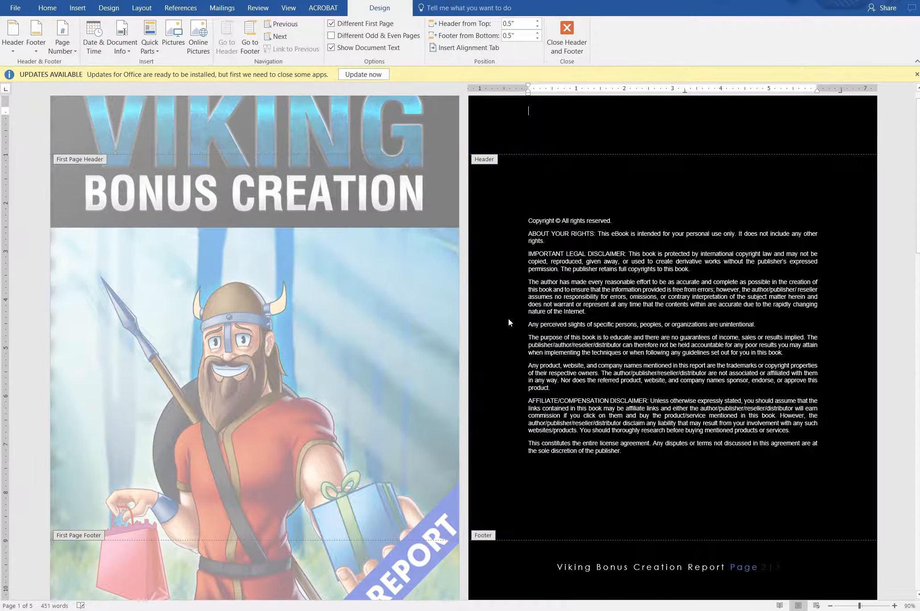
{"action": "scroll", "coordinate": [509, 319], "scroll_direction": "up", "scroll_amount": 2}
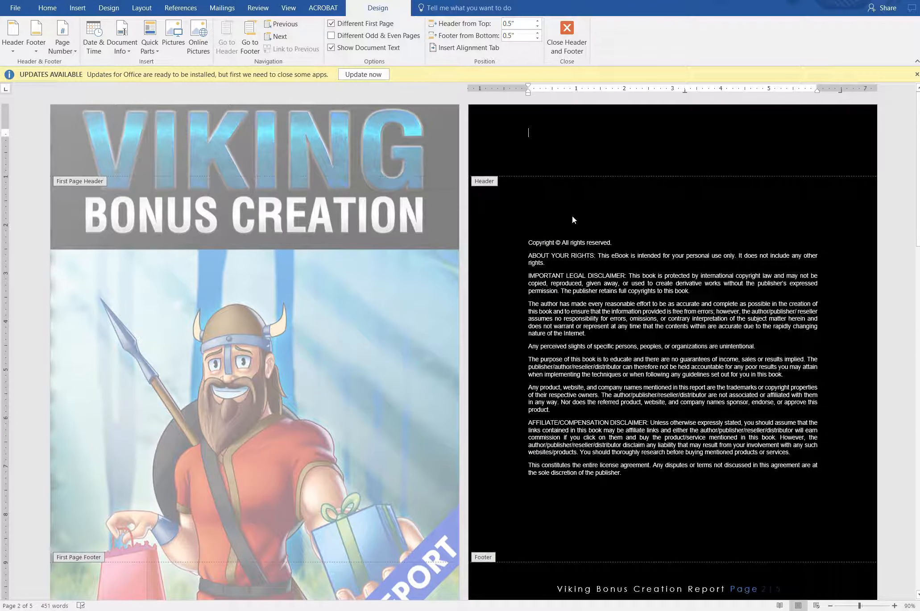
Set the report's page color to white
{"action": "left_click", "coordinate": [109, 9]}
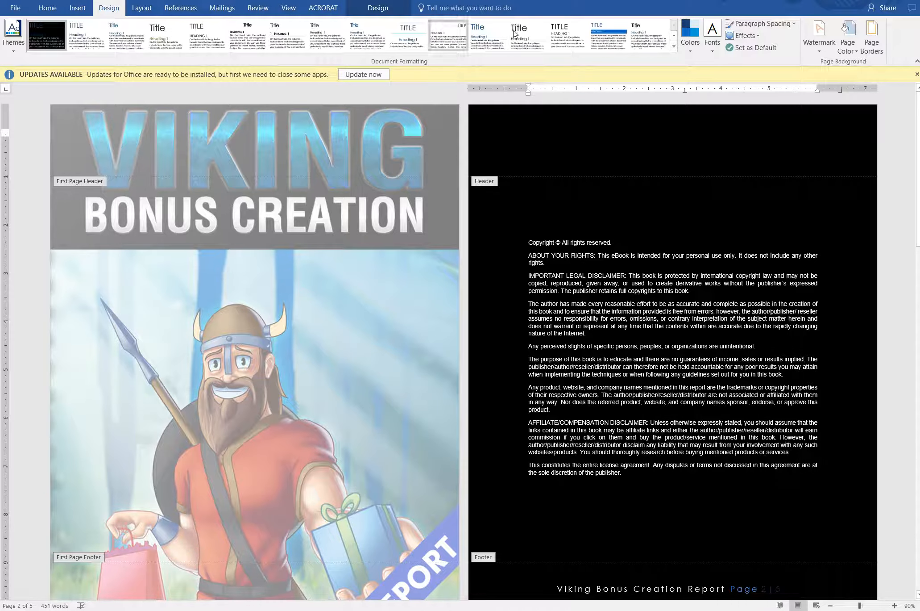
{"action": "left_click", "coordinate": [844, 39]}
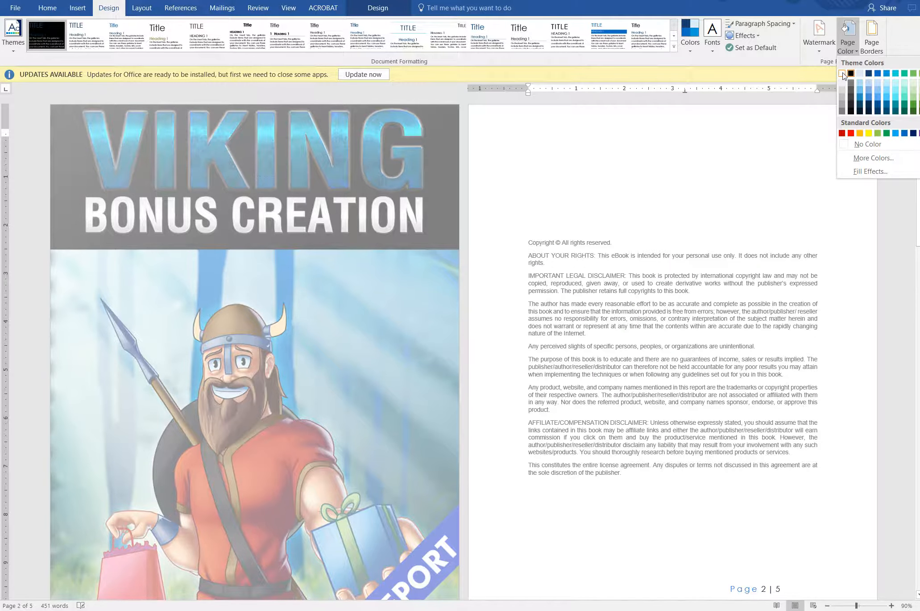
{"action": "left_click", "coordinate": [844, 75]}
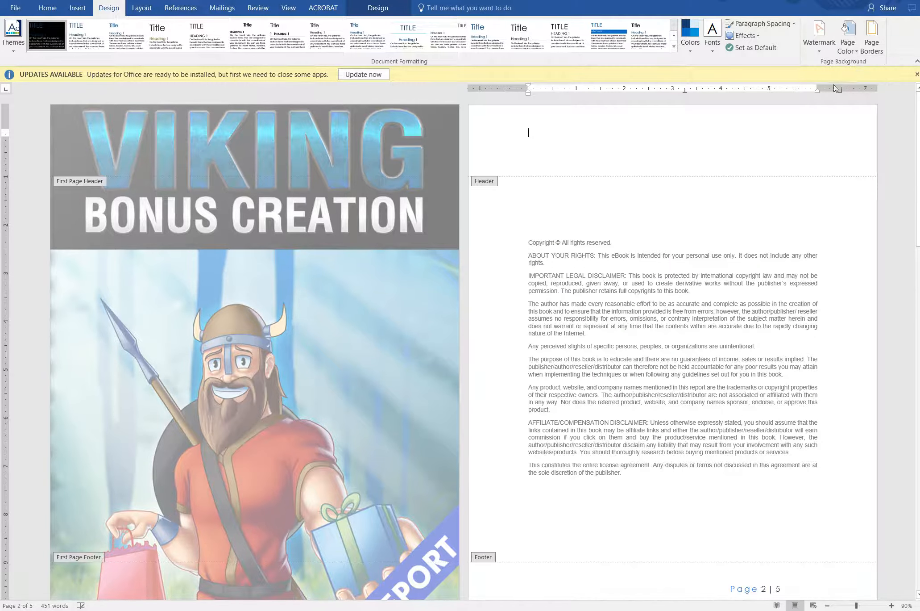
{"action": "scroll", "coordinate": [662, 391], "scroll_direction": "down", "scroll_amount": 5}
{"action": "scroll", "coordinate": [663, 394], "scroll_direction": "down", "scroll_amount": 8}
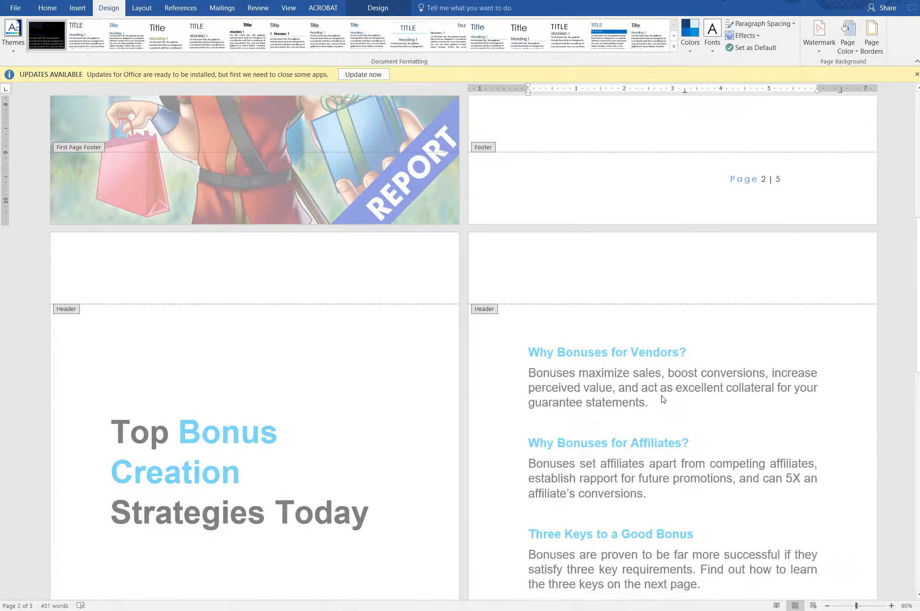
{"action": "scroll", "coordinate": [661, 388], "scroll_direction": "up", "scroll_amount": 8}
{"action": "scroll", "coordinate": [606, 304], "scroll_direction": "up", "scroll_amount": 3}
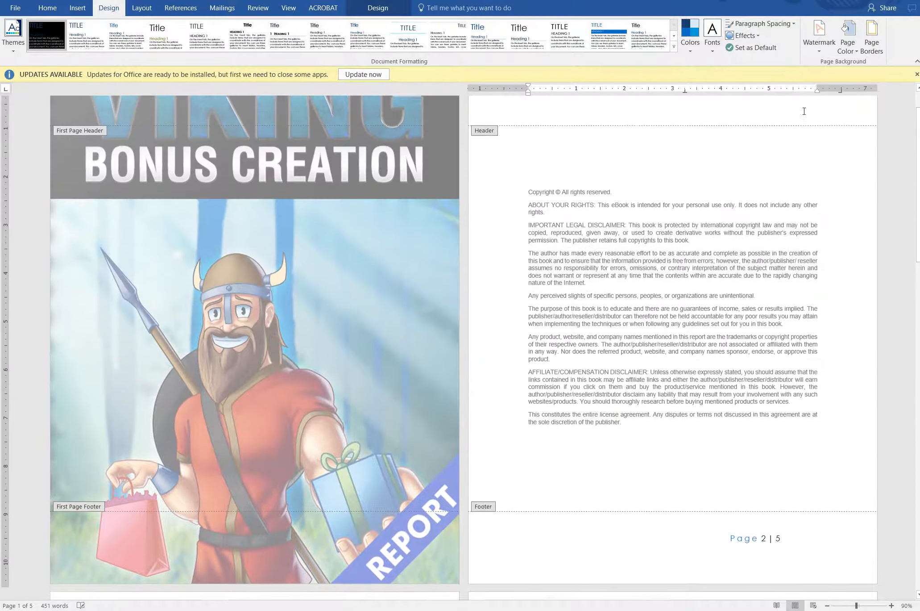
Close header and footer editing and review the report's pages
{"action": "left_click", "coordinate": [377, 8]}
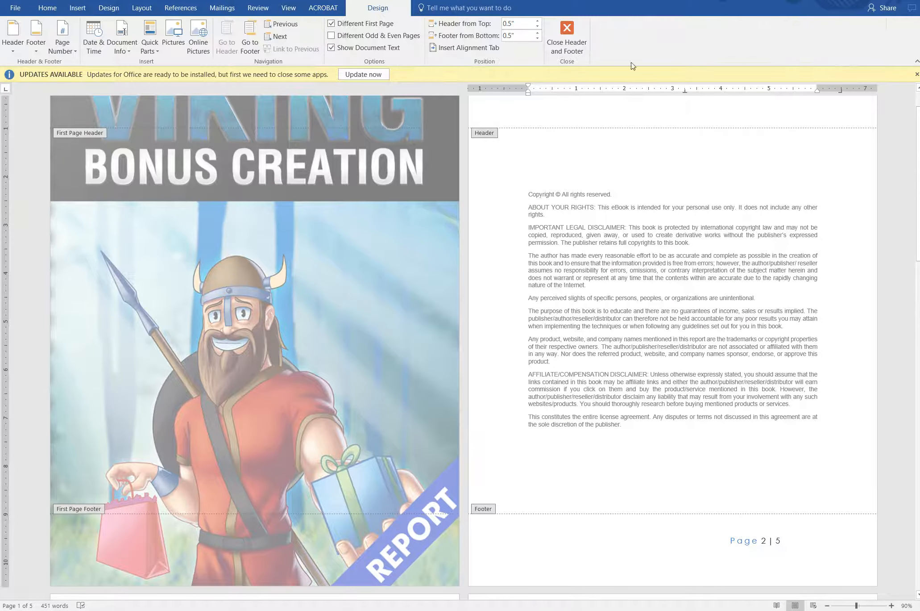
{"action": "left_click", "coordinate": [578, 39]}
{"action": "scroll", "coordinate": [638, 427], "scroll_direction": "down", "scroll_amount": 5}
{"action": "scroll", "coordinate": [638, 427], "scroll_direction": "up", "scroll_amount": 6}
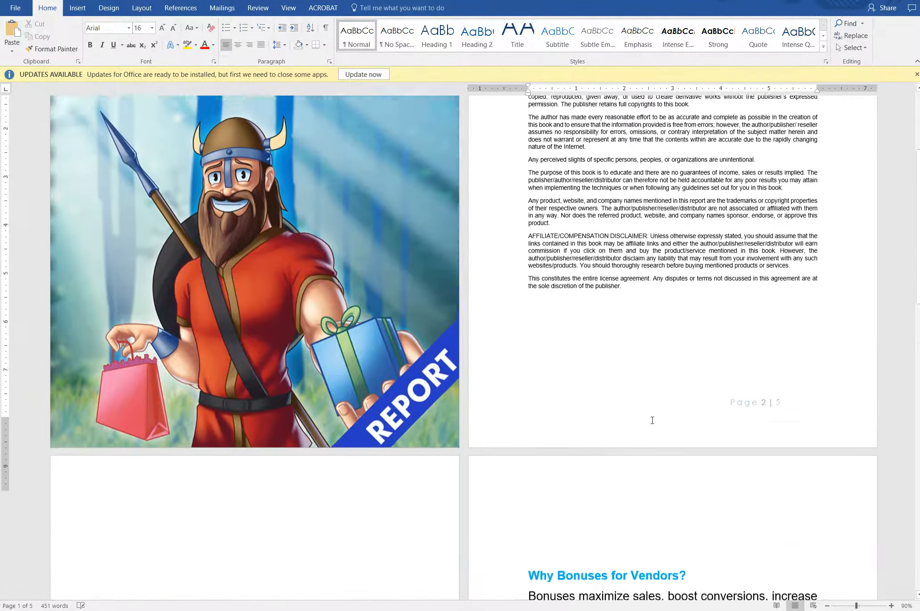
{"action": "scroll", "coordinate": [647, 426], "scroll_direction": "down", "scroll_amount": 7}
{"action": "scroll", "coordinate": [647, 426], "scroll_direction": "down", "scroll_amount": 9}
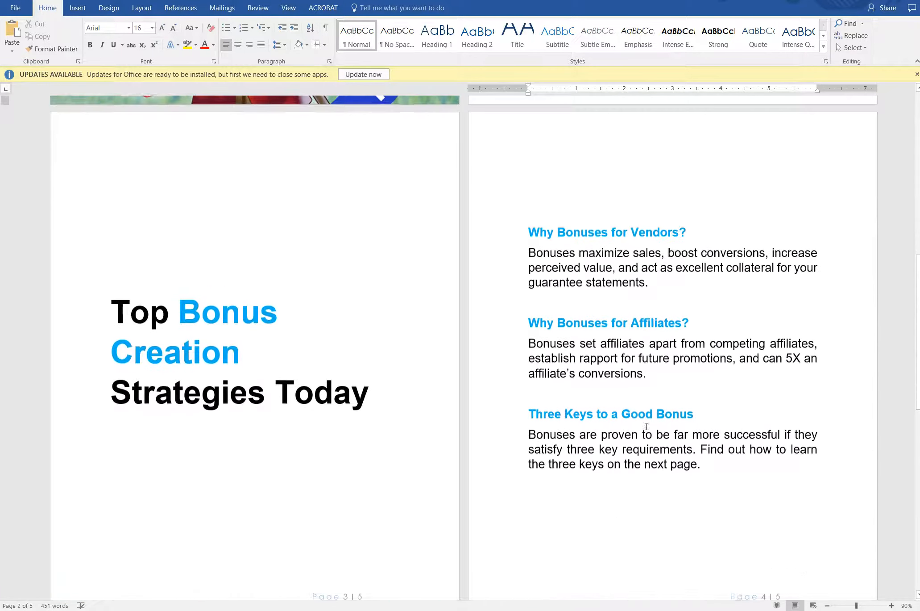
{"action": "scroll", "coordinate": [646, 428], "scroll_direction": "up", "scroll_amount": 16}
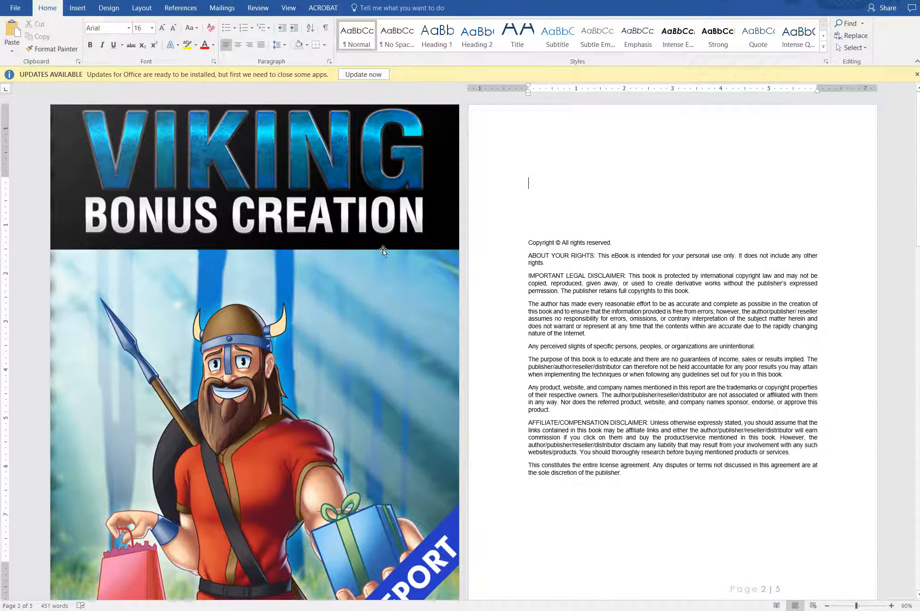
{"action": "right_click", "coordinate": [218, 278]}
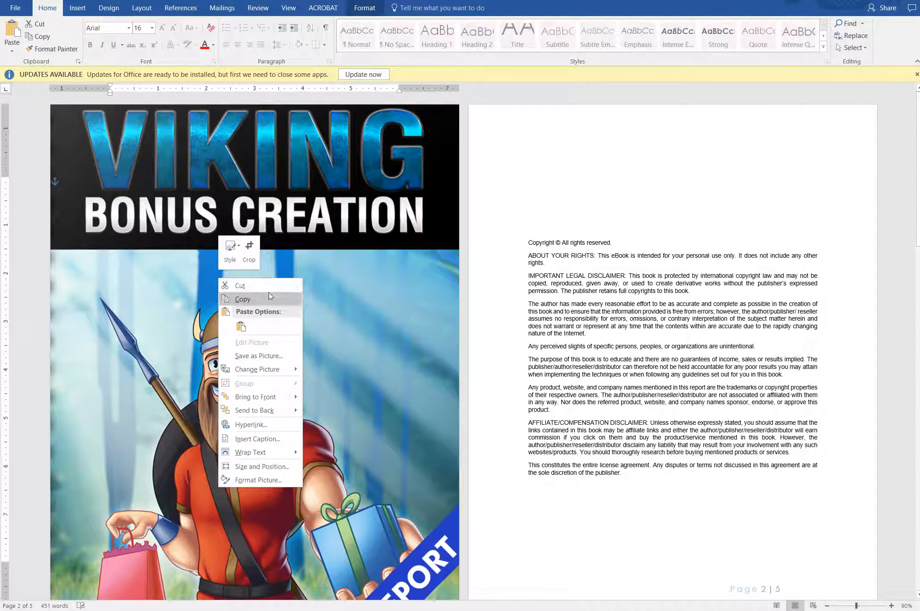
{"action": "mouse_move", "coordinate": [259, 375]}
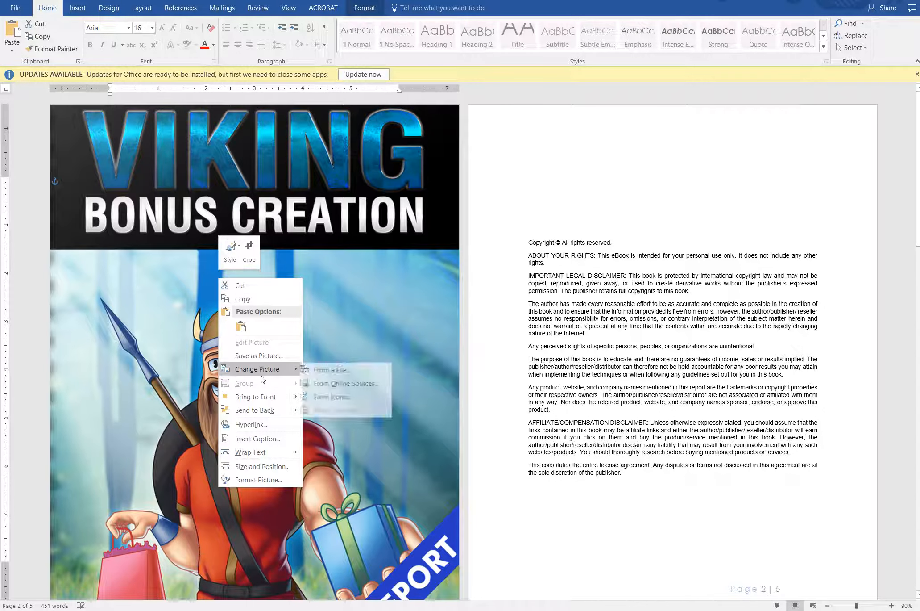
{"action": "left_click", "coordinate": [358, 372]}
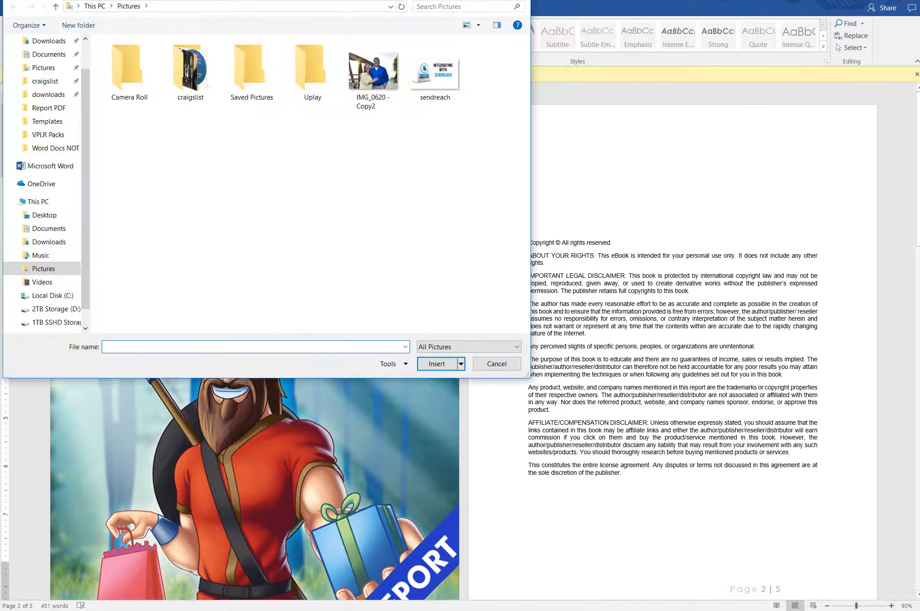
{"action": "key", "text": "Escape"}
{"action": "scroll", "coordinate": [317, 448], "scroll_direction": "down", "scroll_amount": 5}
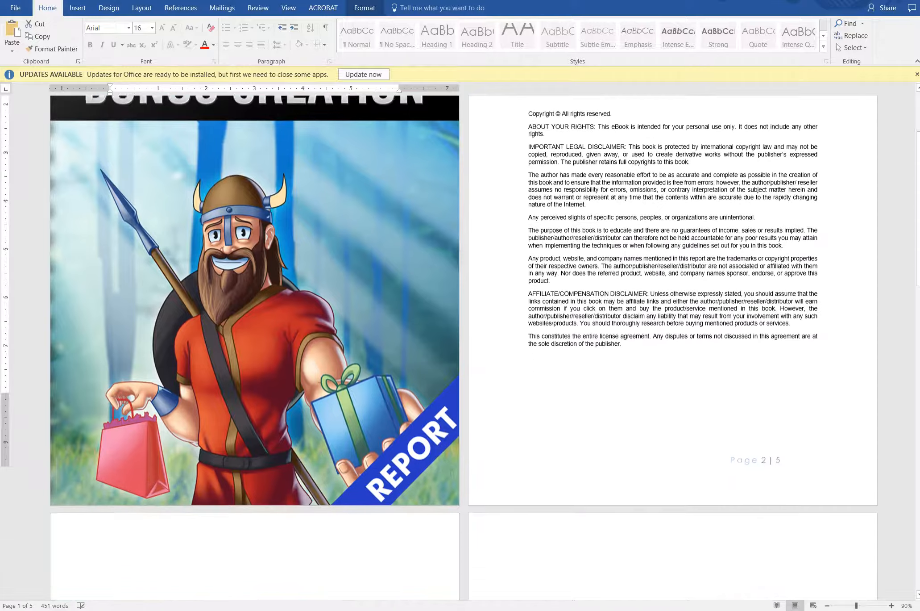
{"action": "scroll", "coordinate": [672, 393], "scroll_direction": "up", "scroll_amount": 5}
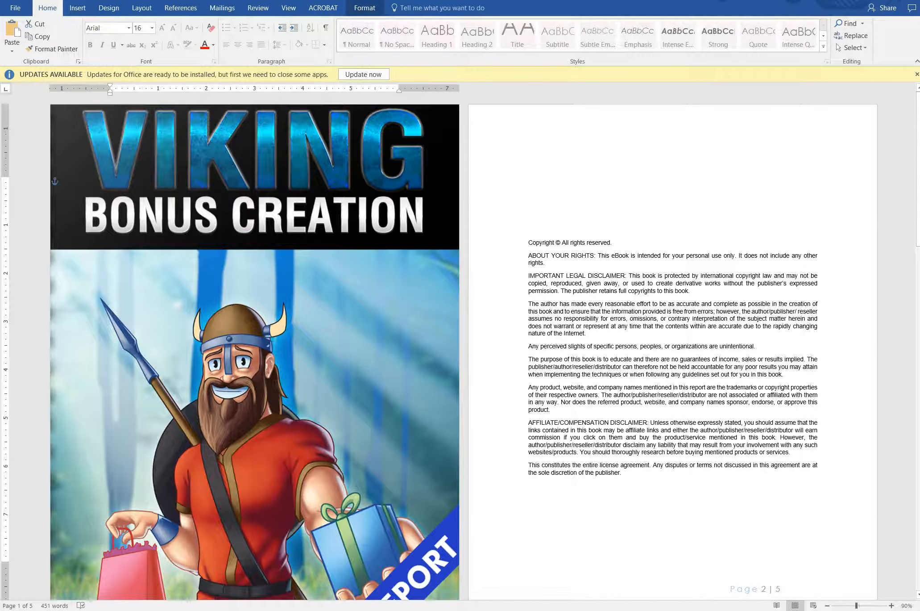
Set the report's page color to black
{"action": "left_click", "coordinate": [109, 9]}
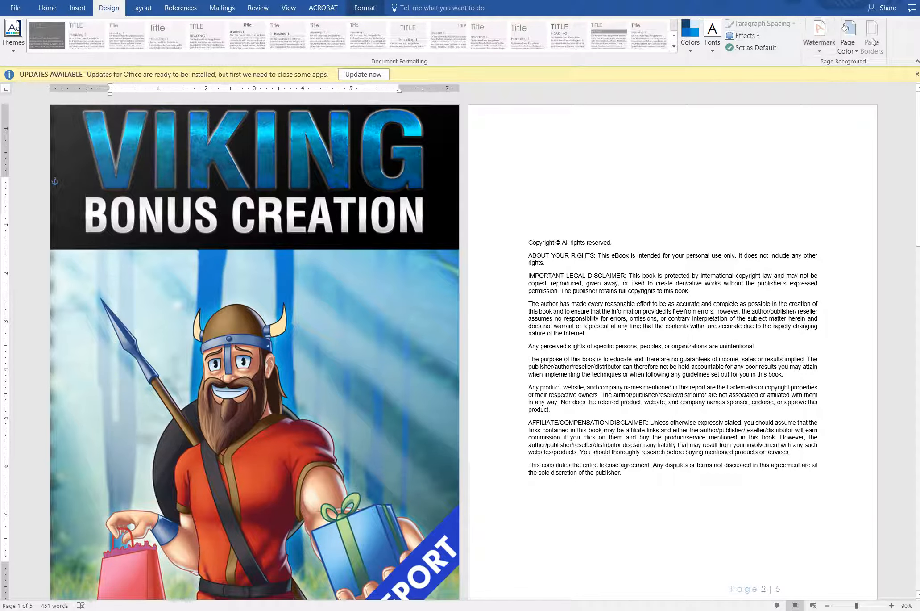
{"action": "left_click", "coordinate": [848, 41]}
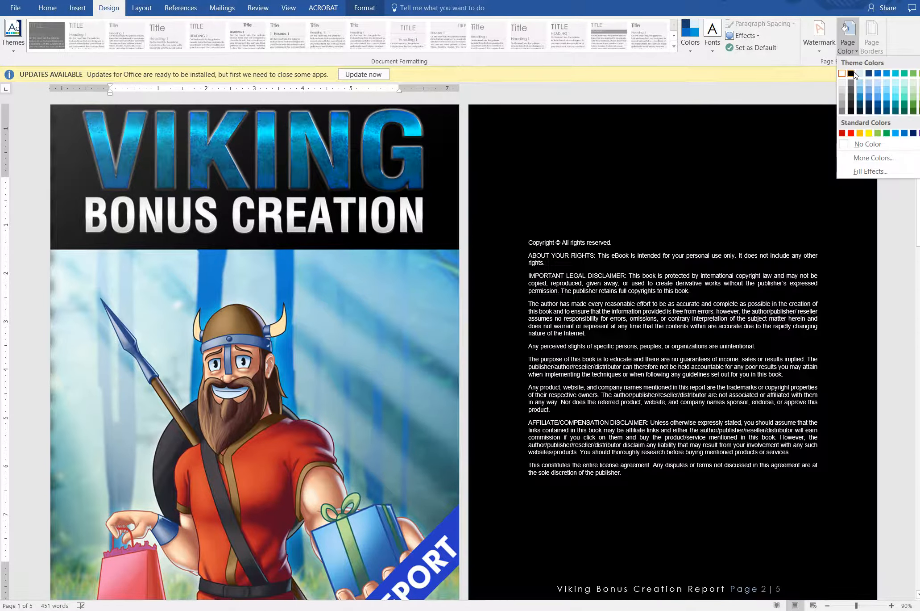
{"action": "left_click", "coordinate": [851, 73]}
{"action": "left_click", "coordinate": [625, 235]}
Open the footer on page 2 and color the text "Viking Bonus Creation Report" red
{"action": "scroll", "coordinate": [550, 349], "scroll_direction": "down", "scroll_amount": 5}
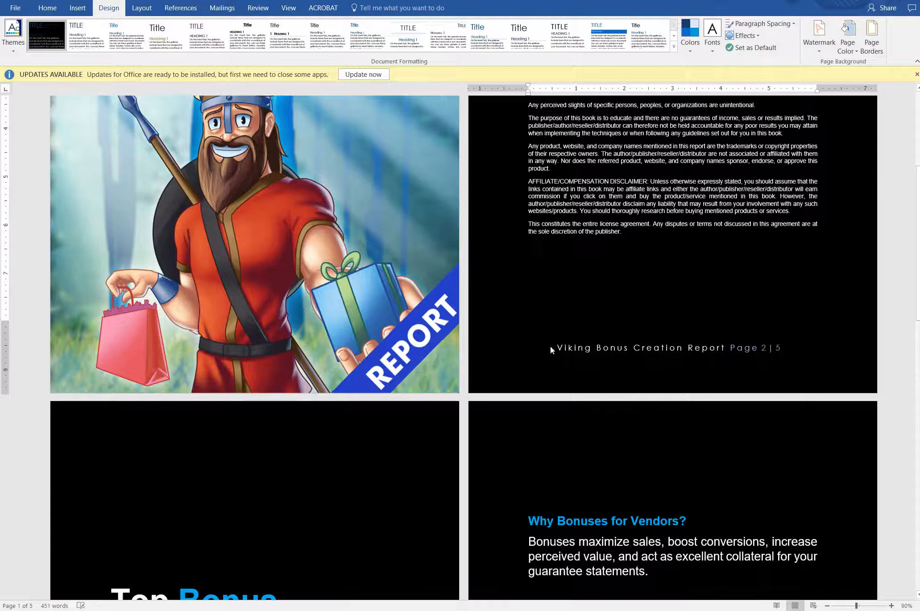
{"action": "double_click", "coordinate": [565, 346]}
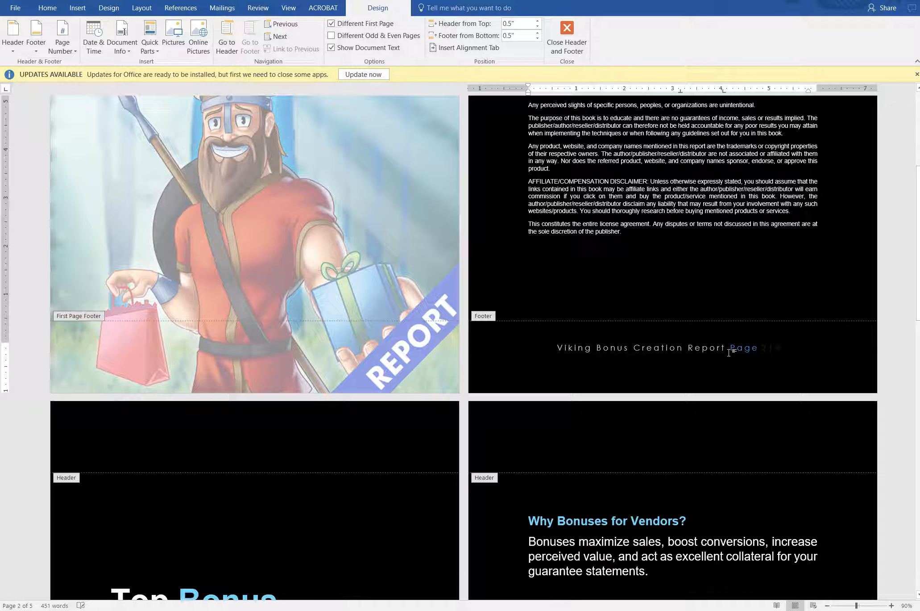
{"action": "left_click", "coordinate": [48, 10]}
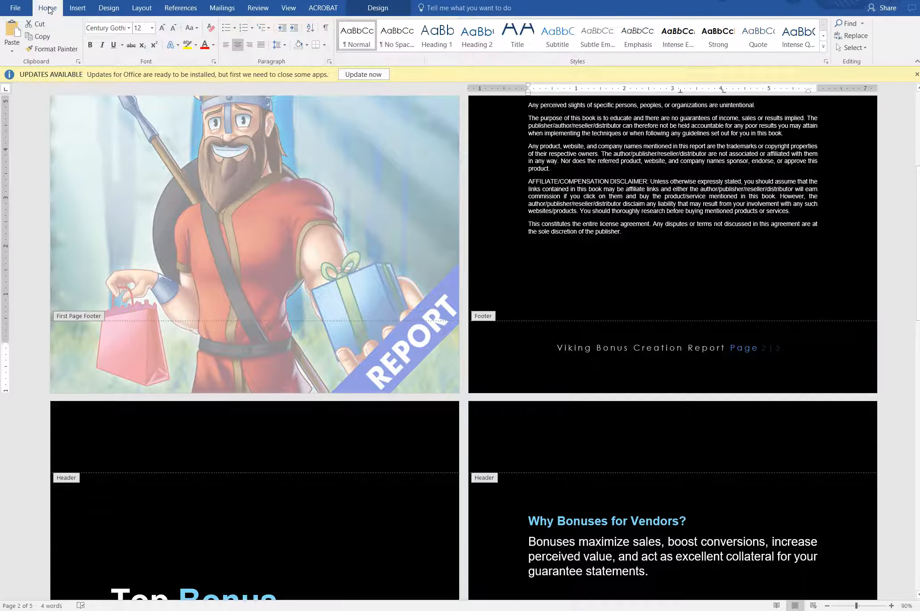
{"action": "left_click", "coordinate": [205, 44]}
{"action": "double_click", "coordinate": [645, 358]}
{"action": "left_click", "coordinate": [627, 348]}
Examine the footer text color across all pages of the report
{"action": "scroll", "coordinate": [614, 314], "scroll_direction": "up", "scroll_amount": 1}
{"action": "scroll", "coordinate": [614, 314], "scroll_direction": "up", "scroll_amount": 3}
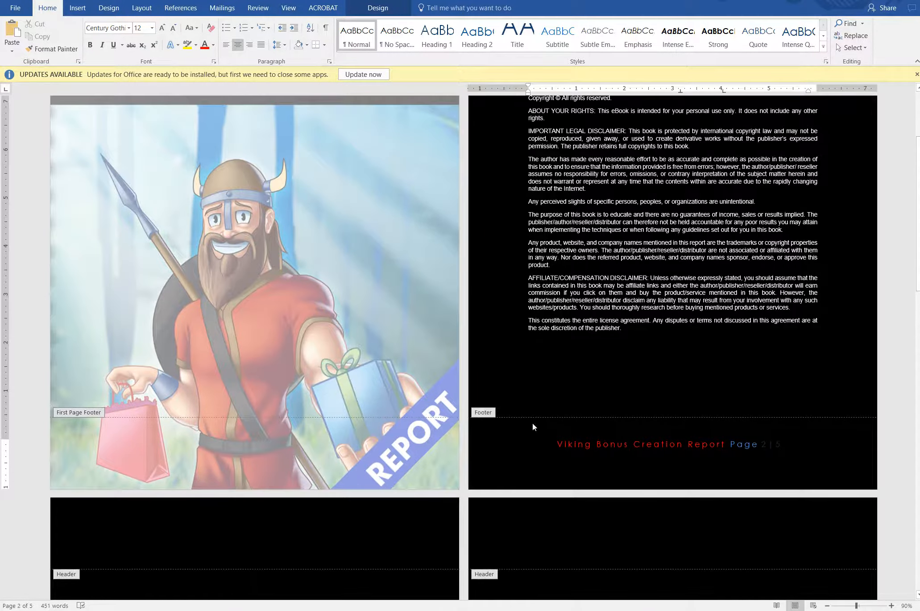
{"action": "scroll", "coordinate": [541, 437], "scroll_direction": "down", "scroll_amount": 5}
{"action": "scroll", "coordinate": [558, 450], "scroll_direction": "up", "scroll_amount": 9}
{"action": "scroll", "coordinate": [595, 485], "scroll_direction": "down", "scroll_amount": 3}
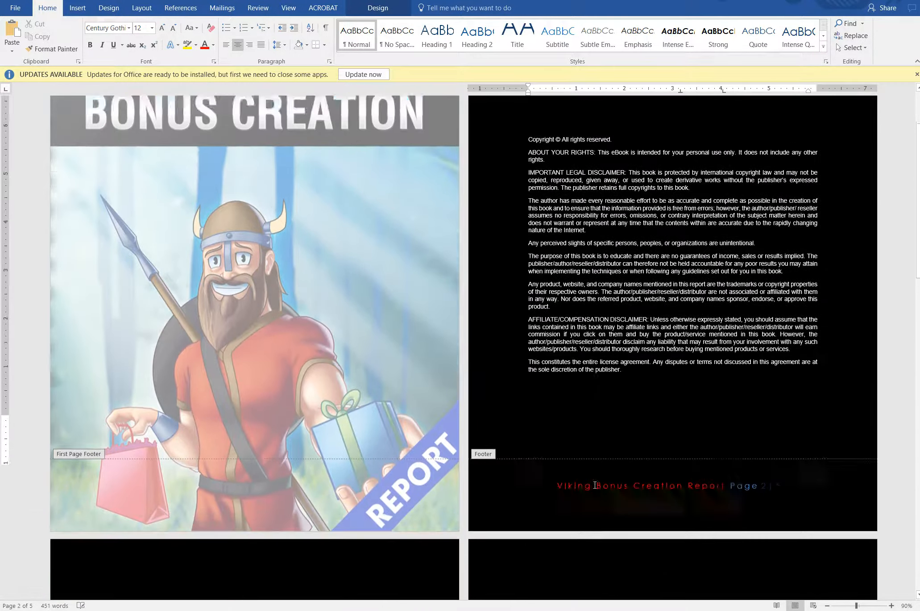
{"action": "scroll", "coordinate": [596, 486], "scroll_direction": "down", "scroll_amount": 20}
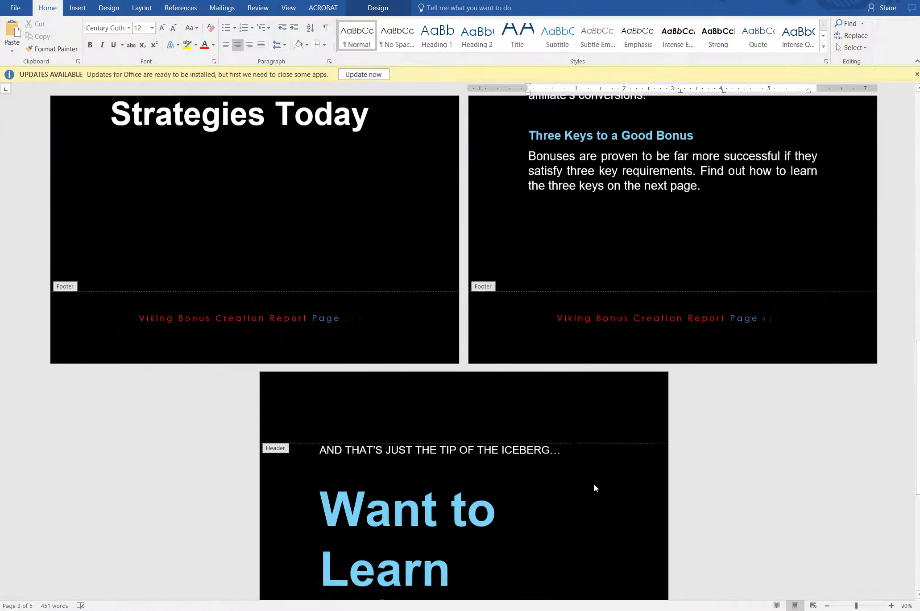
{"action": "scroll", "coordinate": [595, 487], "scroll_direction": "down", "scroll_amount": 10}
{"action": "scroll", "coordinate": [595, 489], "scroll_direction": "up", "scroll_amount": 10}
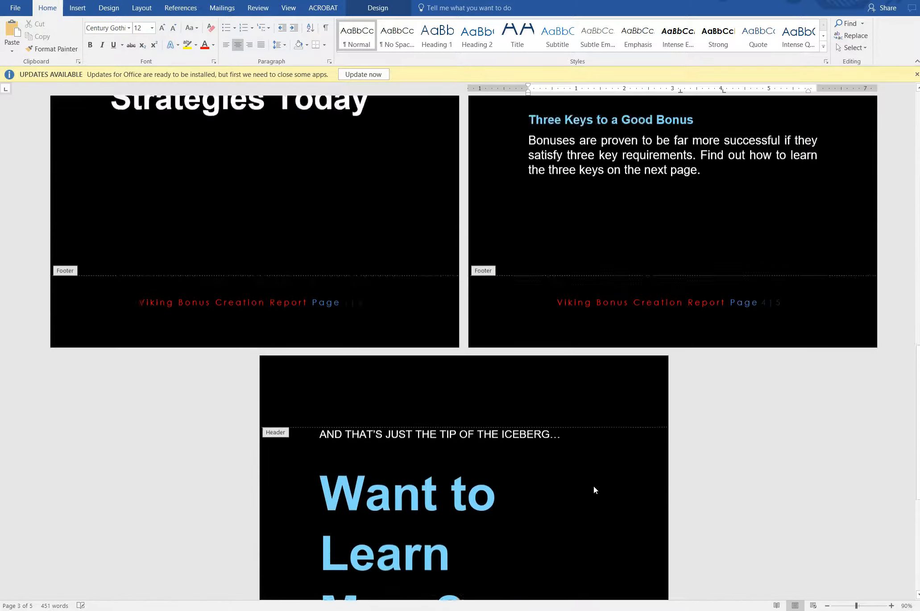
{"action": "scroll", "coordinate": [594, 490], "scroll_direction": "up", "scroll_amount": 14}
{"action": "scroll", "coordinate": [591, 500], "scroll_direction": "down", "scroll_amount": 8}
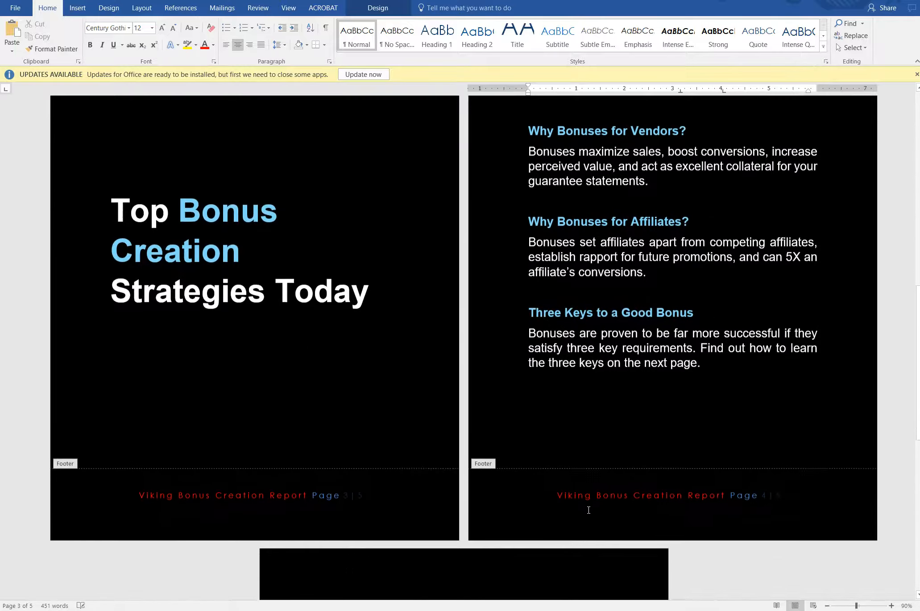
Review the customized report from the closing "Want to Learn More?" page back to the cover and copyright page
{"action": "scroll", "coordinate": [588, 510], "scroll_direction": "down", "scroll_amount": 15}
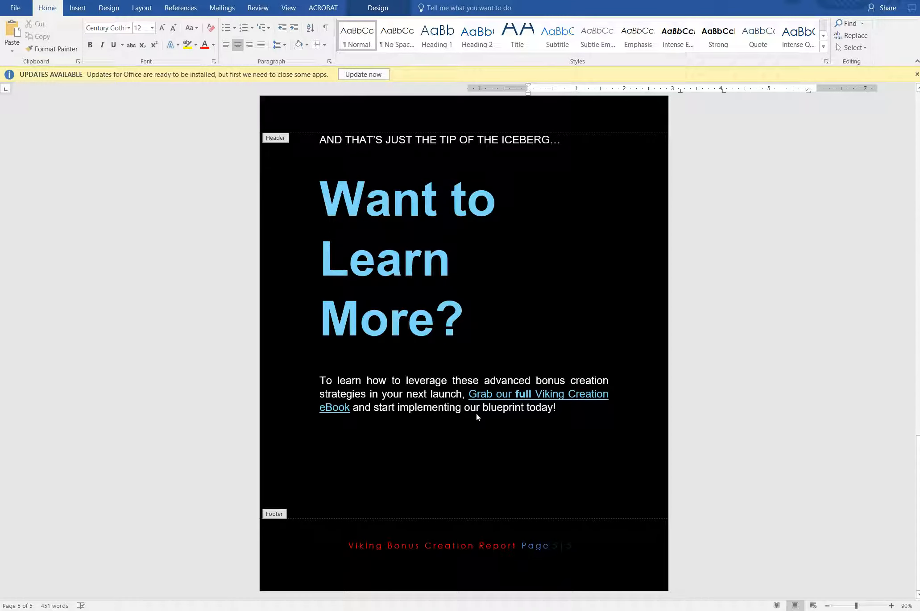
{"action": "scroll", "coordinate": [477, 417], "scroll_direction": "up", "scroll_amount": 20}
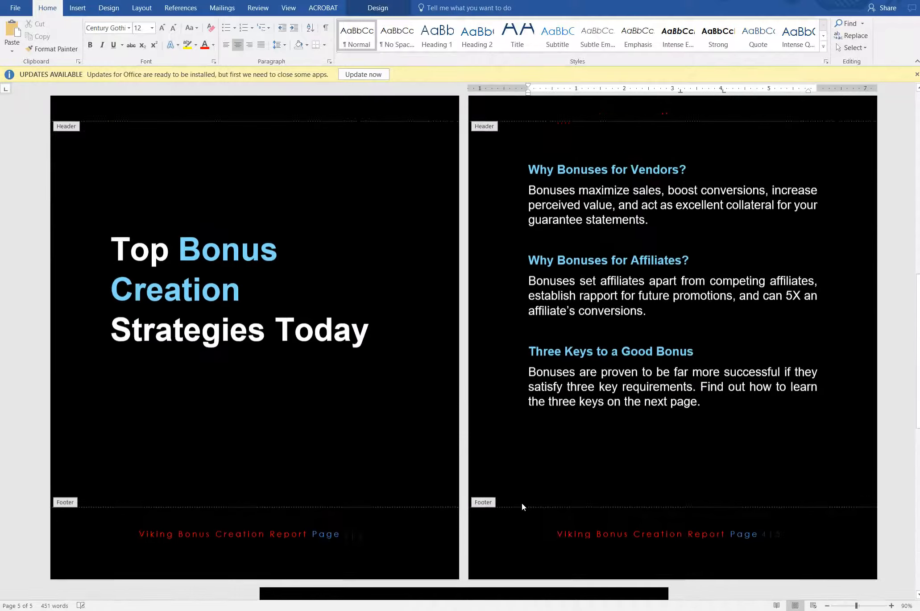
{"action": "scroll", "coordinate": [522, 501], "scroll_direction": "up", "scroll_amount": 6}
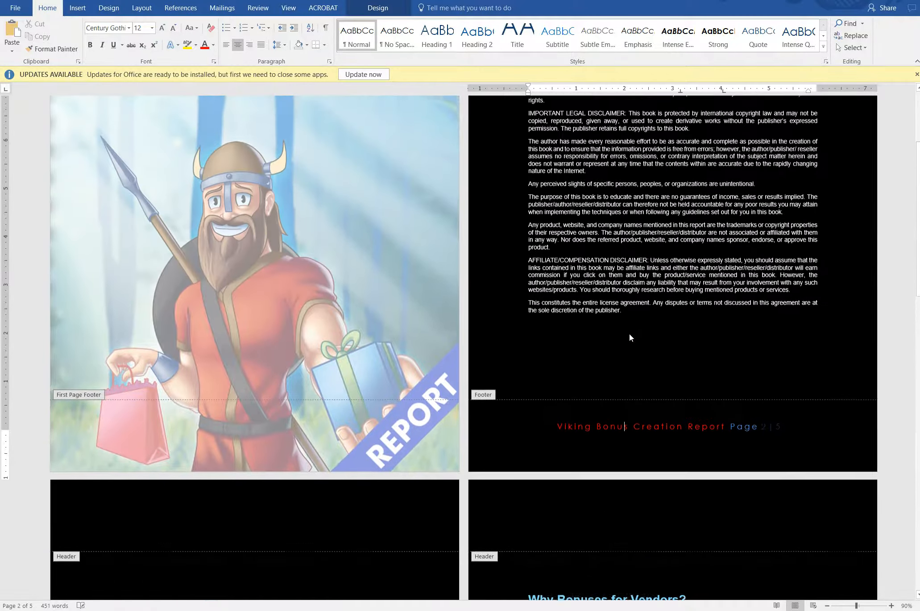
{"action": "scroll", "coordinate": [624, 322], "scroll_direction": "up", "scroll_amount": 4}
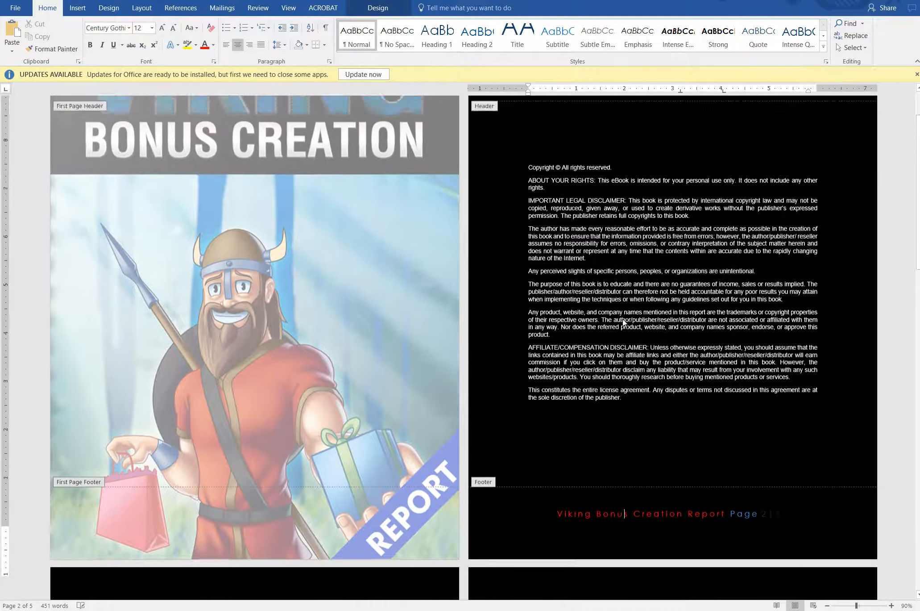
{"action": "scroll", "coordinate": [624, 322], "scroll_direction": "up", "scroll_amount": 1}
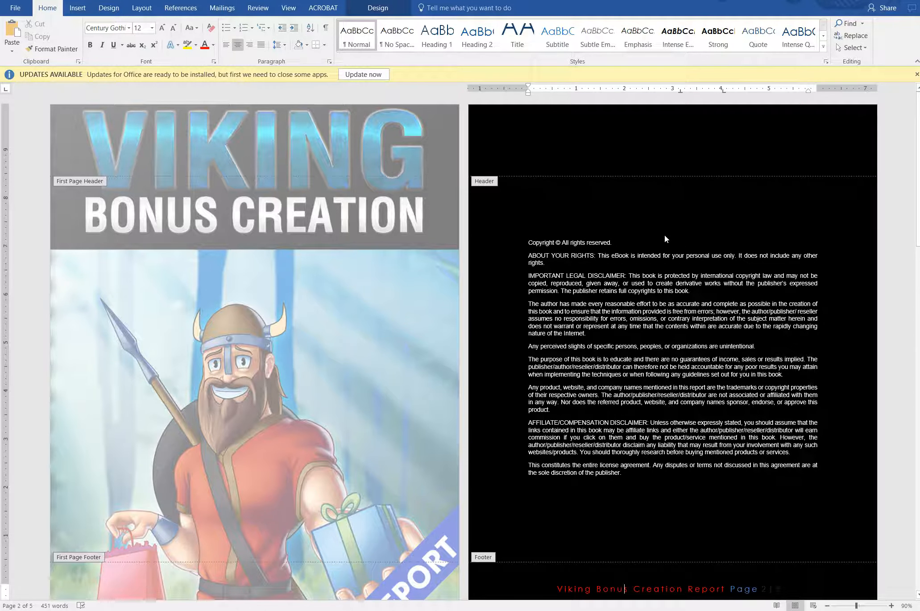
View the file-level options for saving the report, including Save as Adobe PDF, and return to the document
{"action": "left_click", "coordinate": [15, 9]}
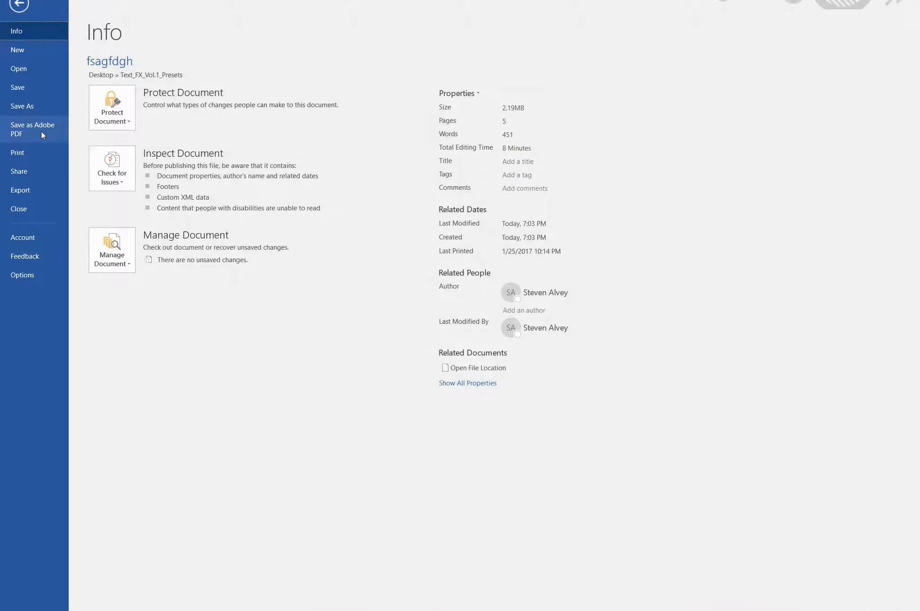
{"action": "left_click", "coordinate": [19, 6]}
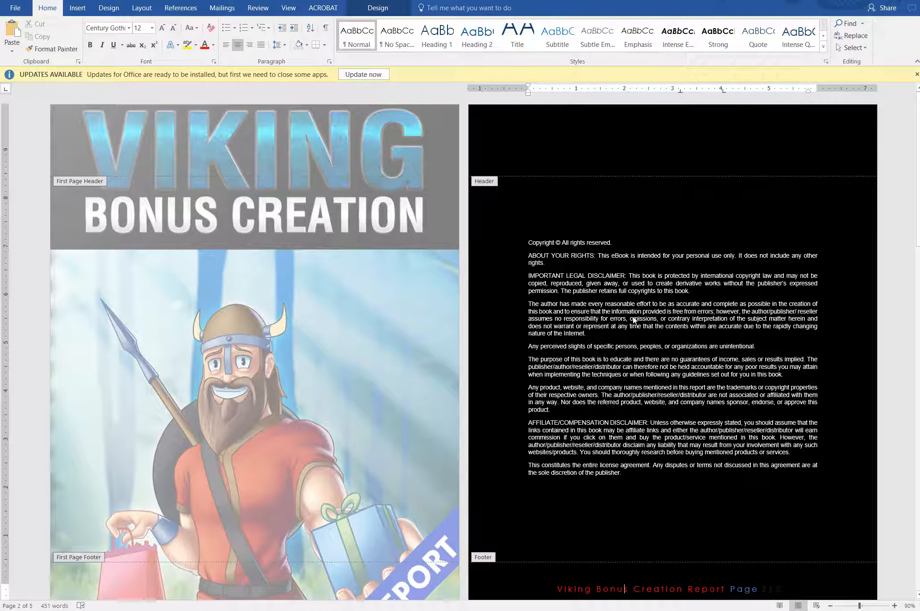